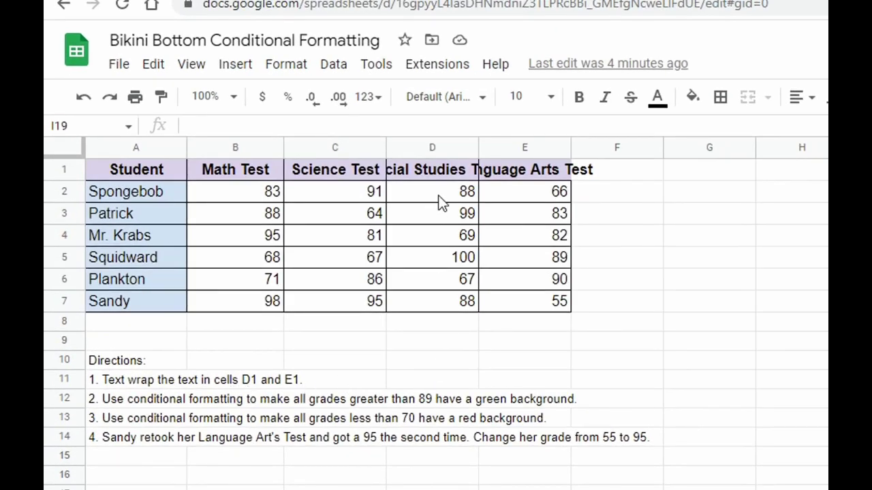
Step: Wrap the Social Studies Test and Language Arts Test headers in D1:E1, then select grades B2:E7
left_click_drag(432, 171, 509, 172)
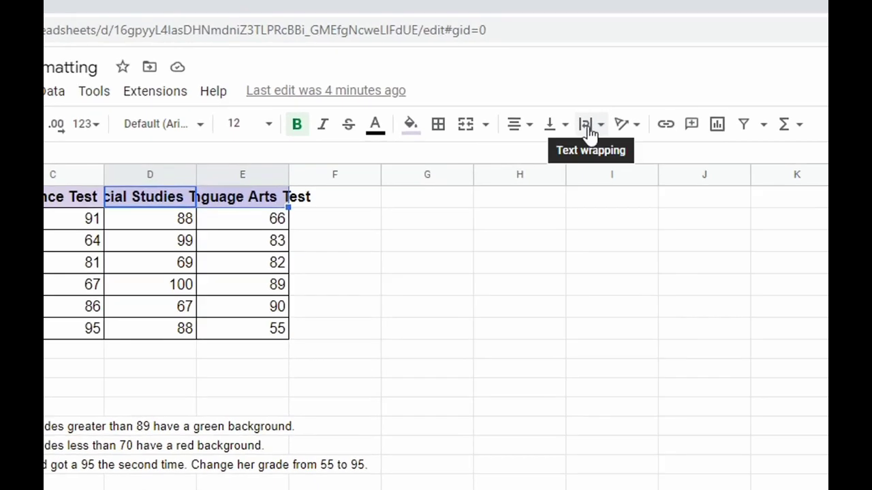
left_click(590, 135)
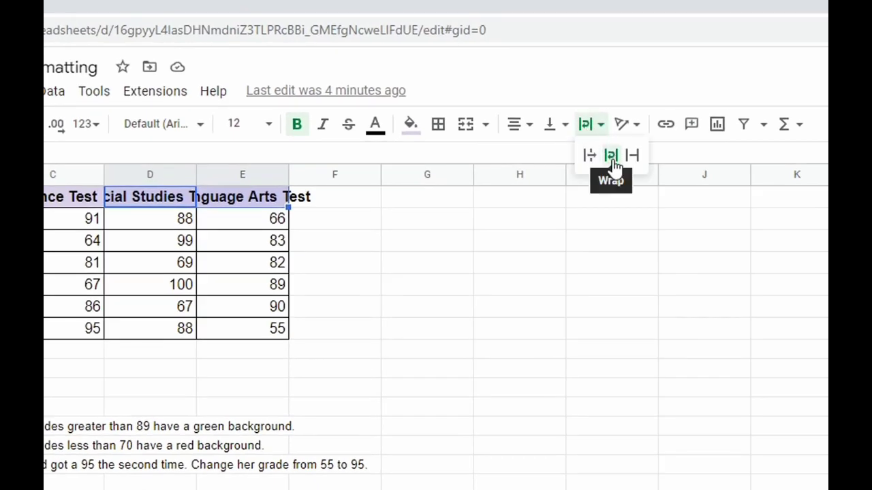
left_click(612, 156)
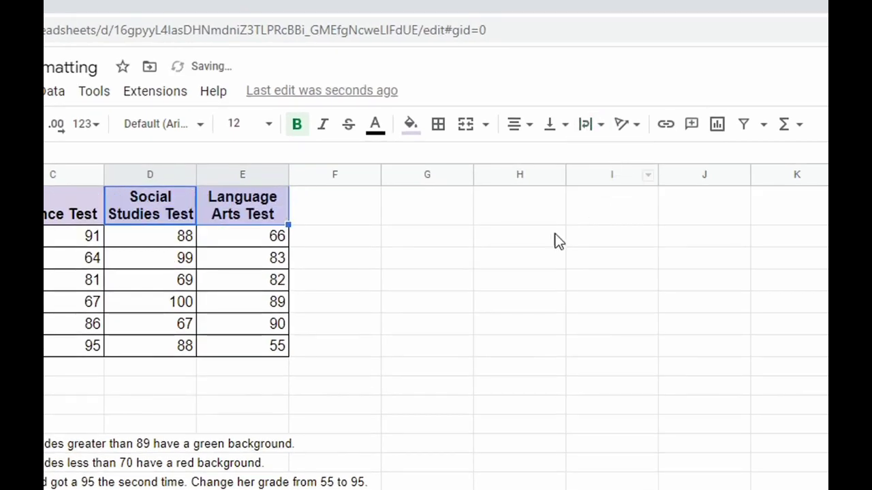
left_click(526, 244)
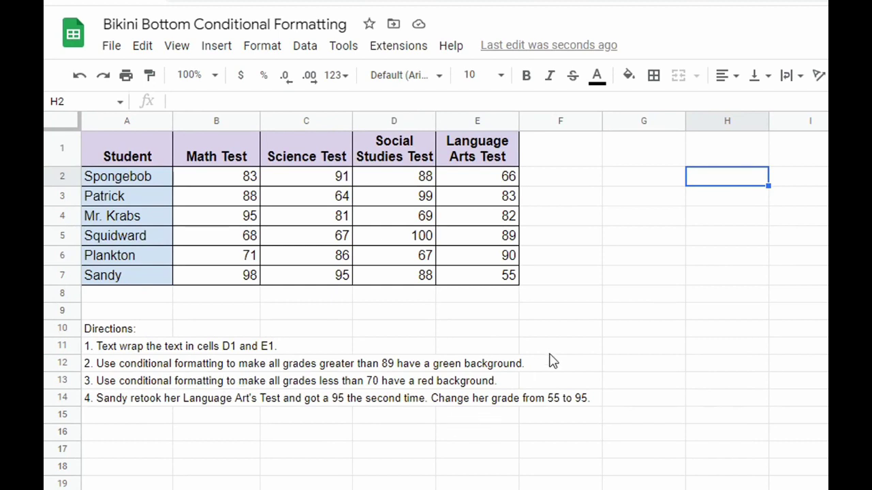
left_click_drag(247, 180, 470, 279)
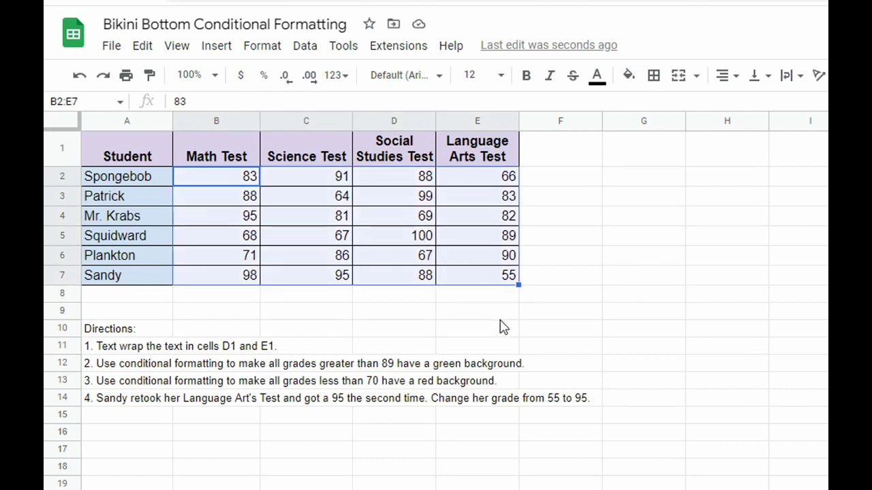
Step: Create a conditional format rule giving B2:E7 values greater than 89 a dark green fill
left_click(261, 47)
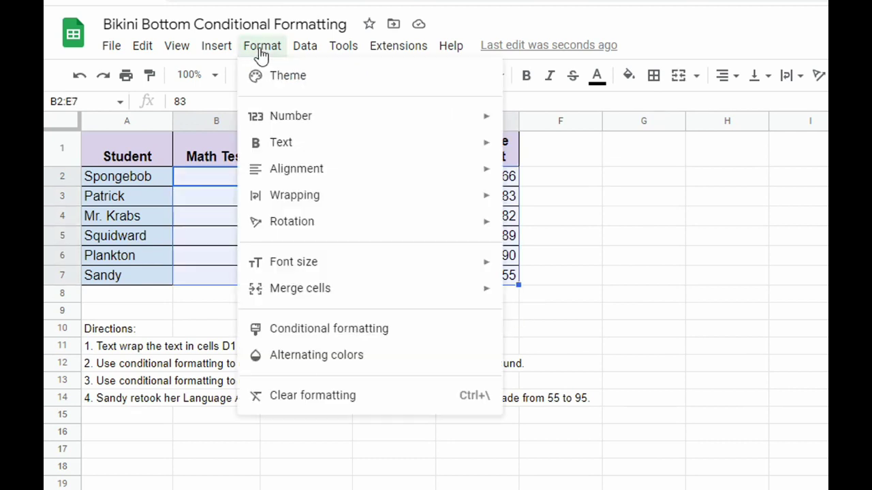
left_click(311, 334)
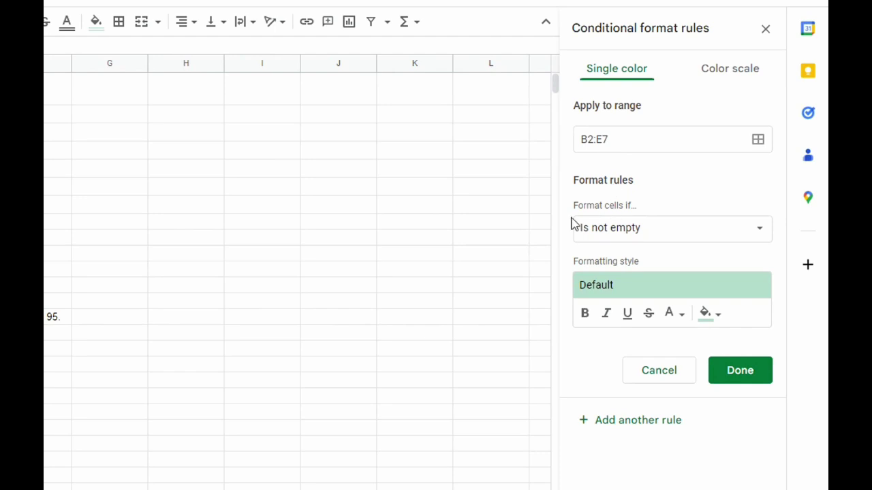
left_click(633, 235)
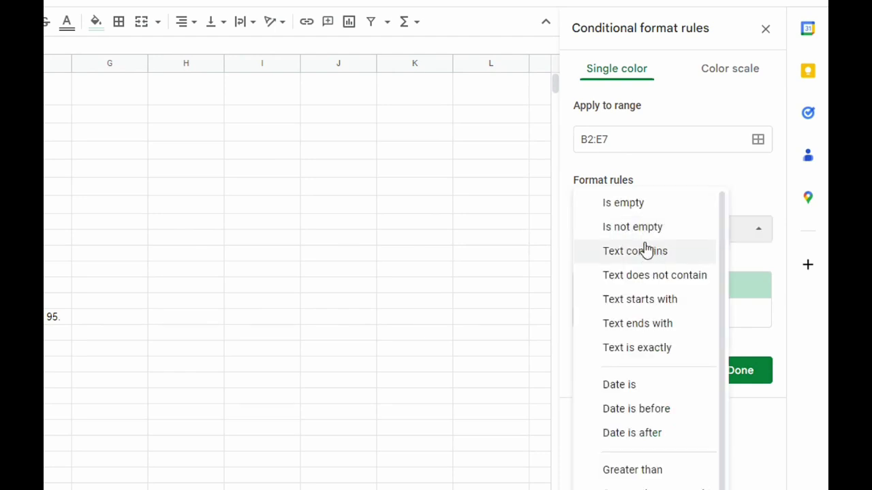
scroll(646, 250, "down", 1)
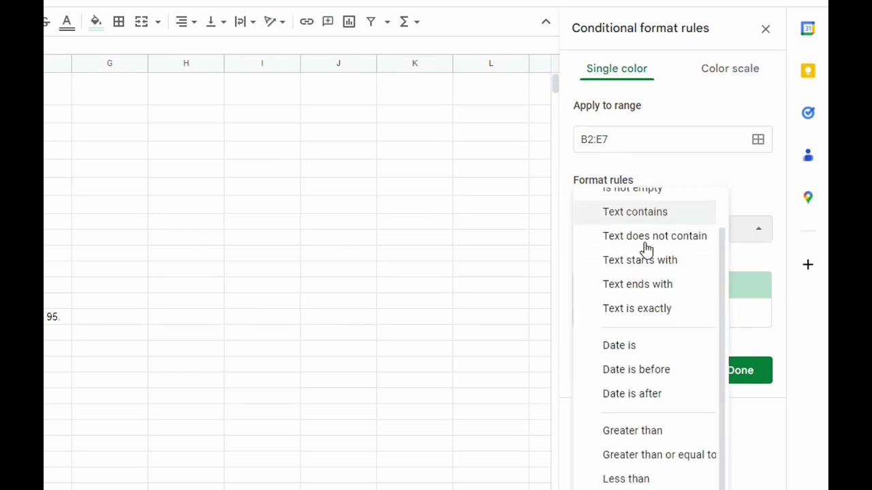
left_click(637, 430)
left_click(629, 263)
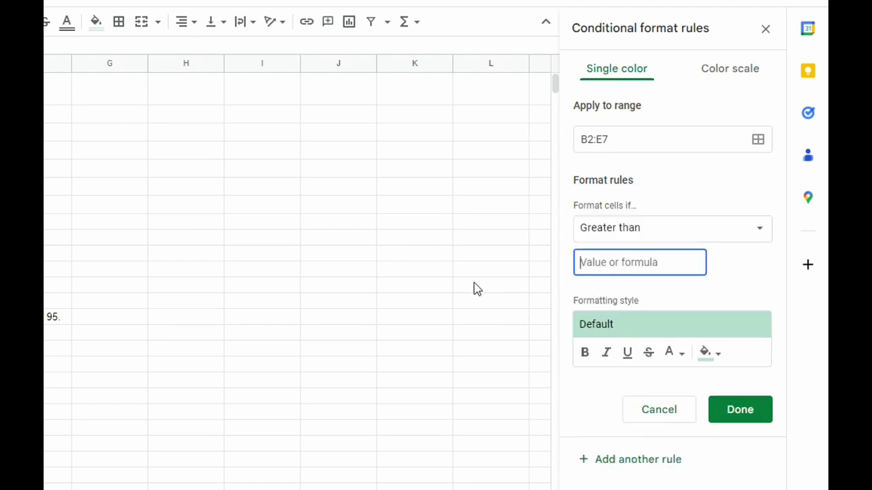
type("89")
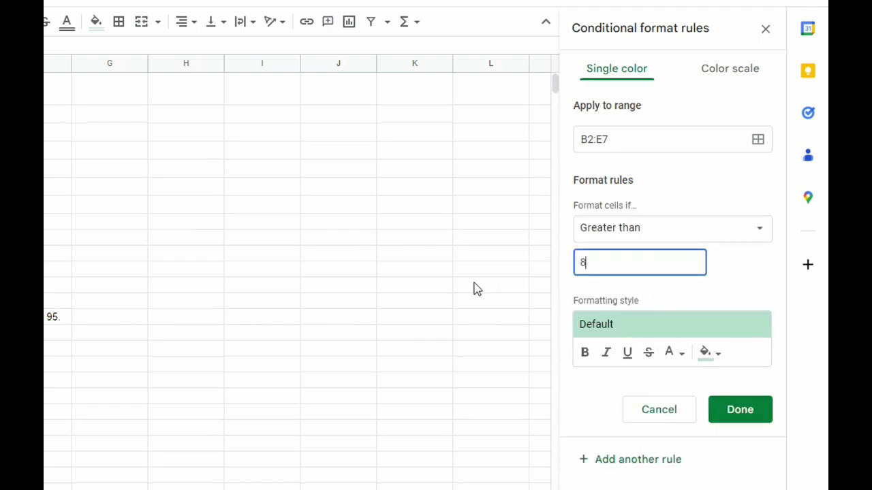
left_click(708, 352)
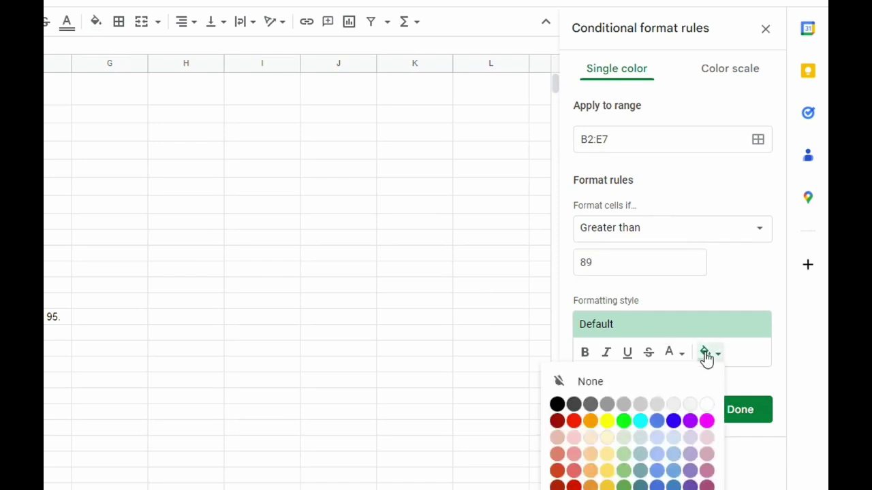
left_click(622, 485)
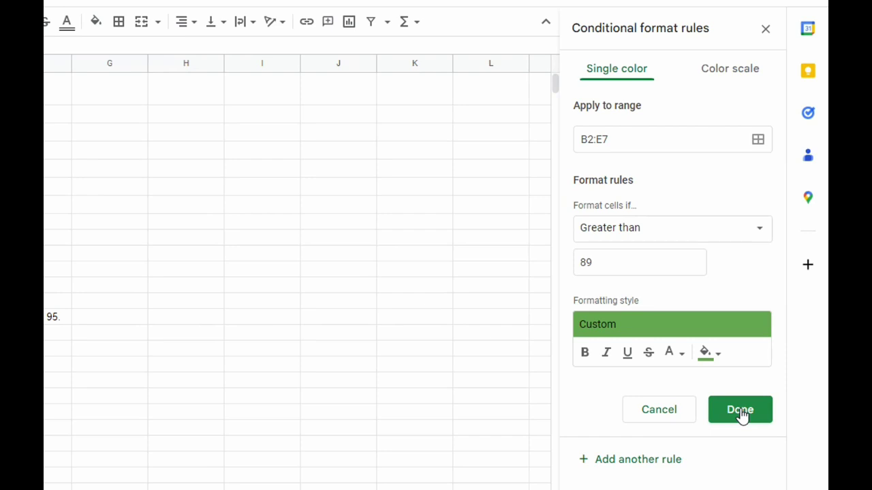
Step: Add a Less than 70 rule with a red fill for B2:E7 and save it
left_click(630, 467)
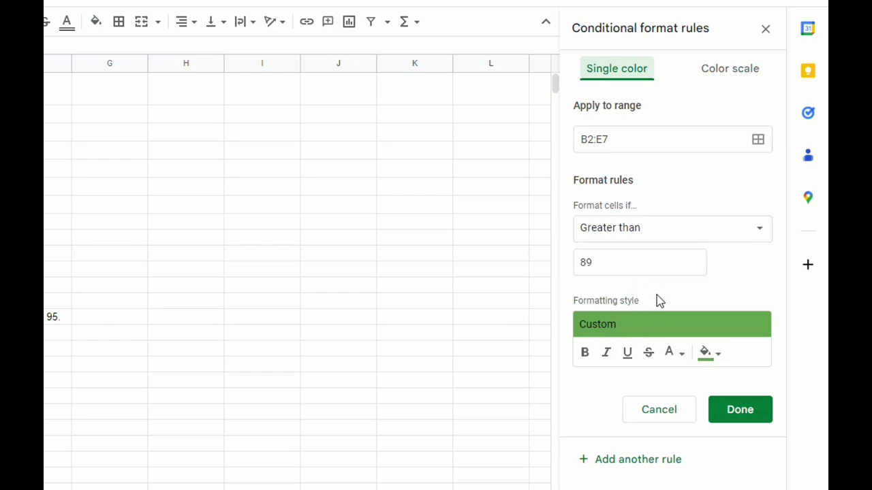
left_click(651, 468)
left_click(662, 234)
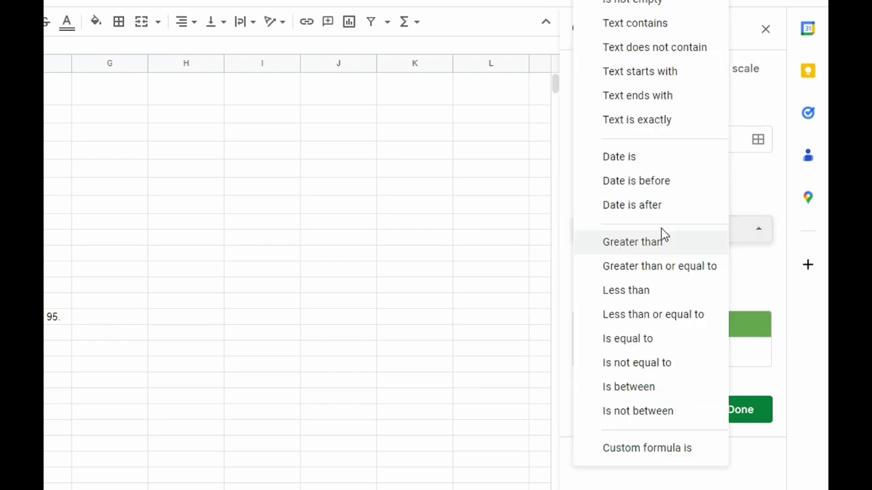
left_click(628, 297)
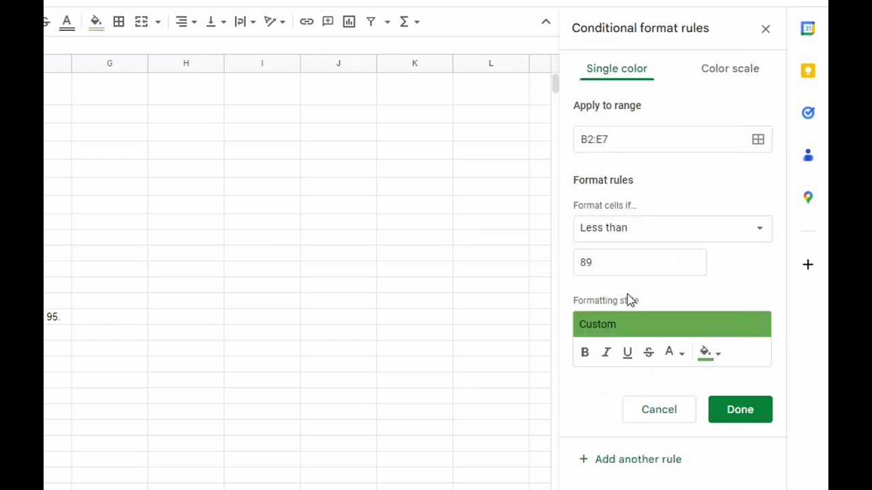
double_click(617, 262)
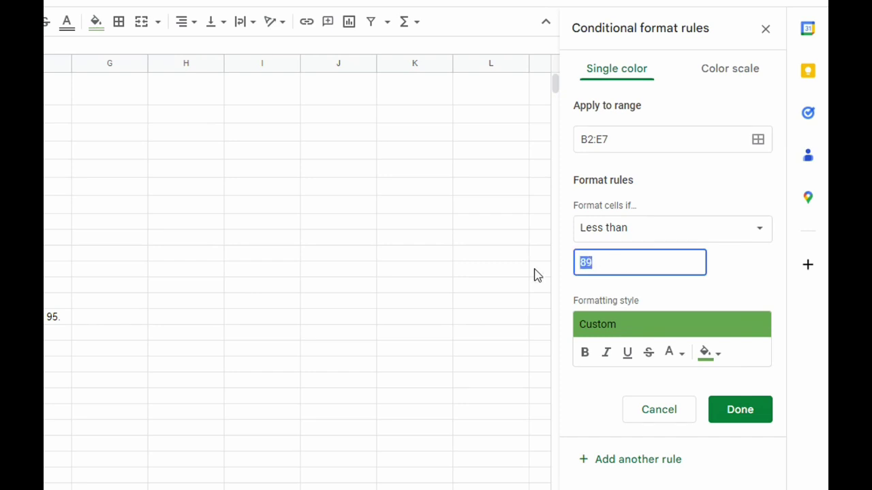
type("70")
left_click(708, 355)
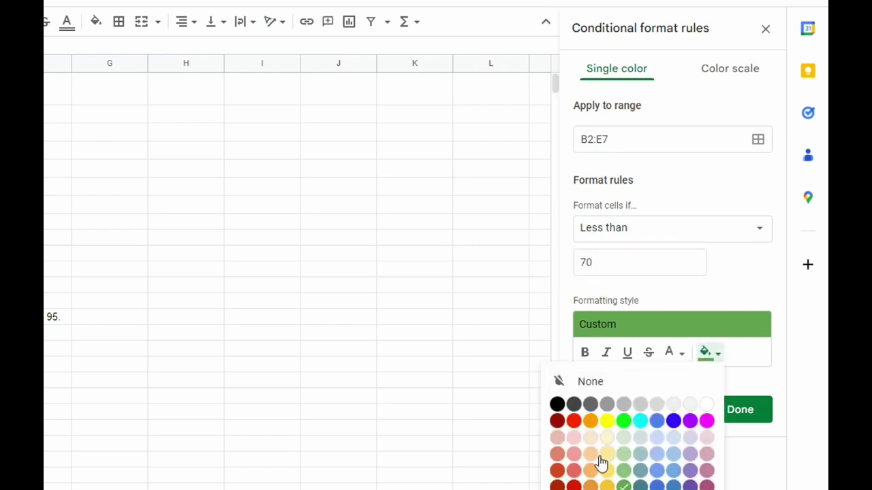
left_click(577, 471)
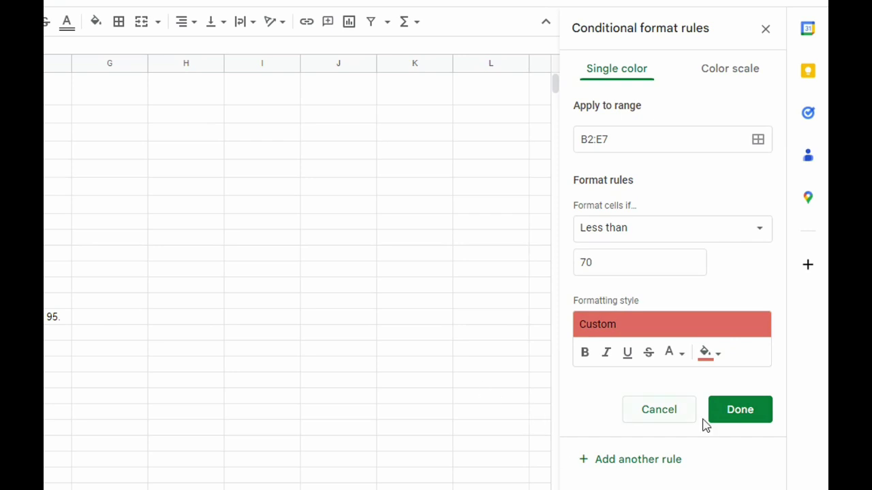
left_click(739, 414)
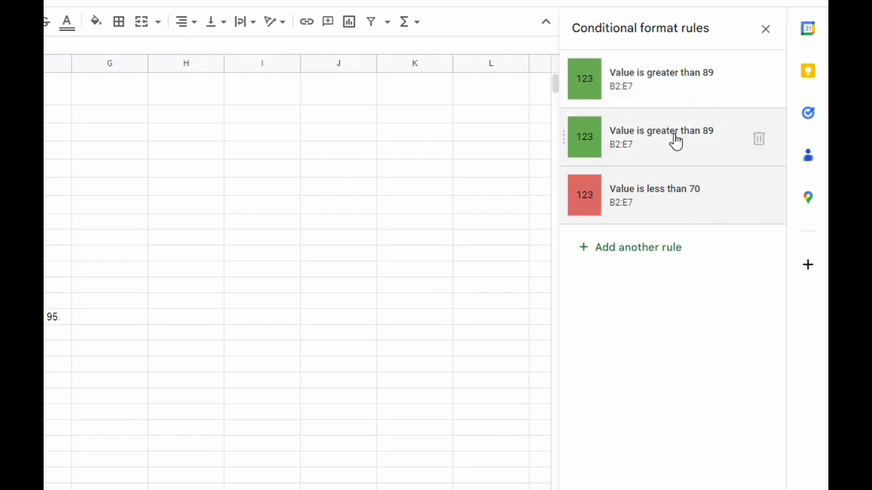
Step: Delete the duplicate greater-than-89 rule and close the Conditional format rules sidebar
left_click(759, 139)
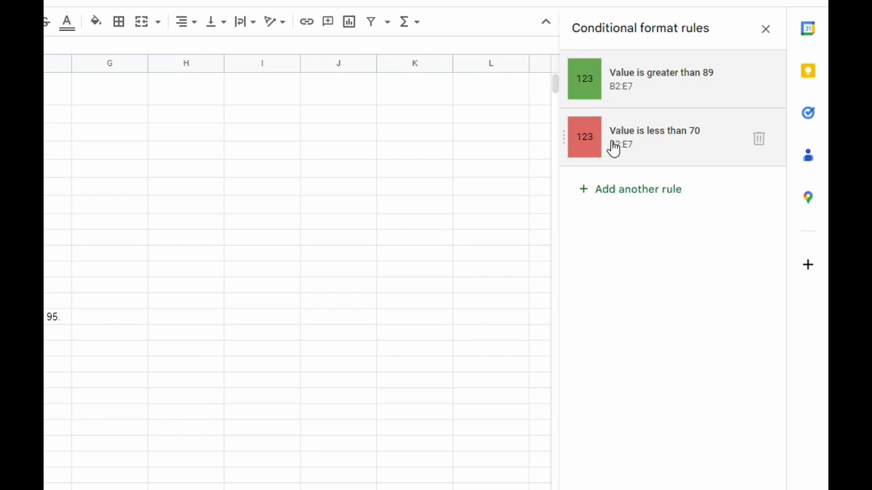
left_click(764, 31)
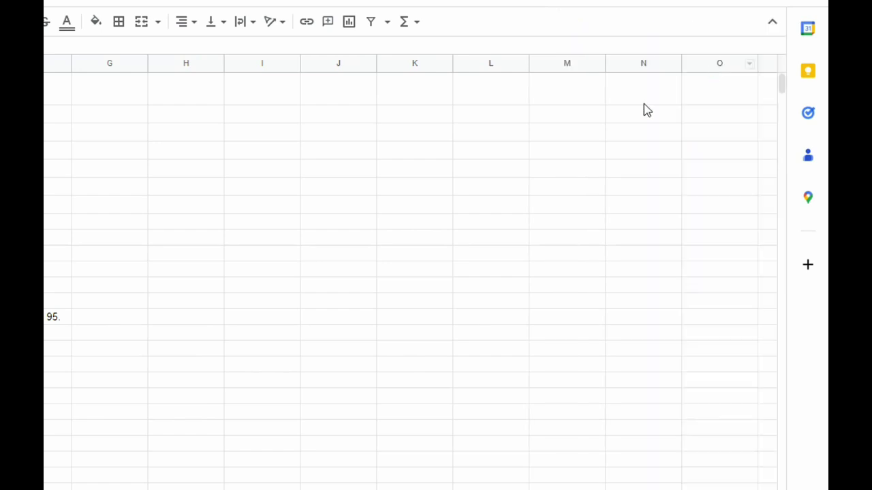
left_click(109, 227)
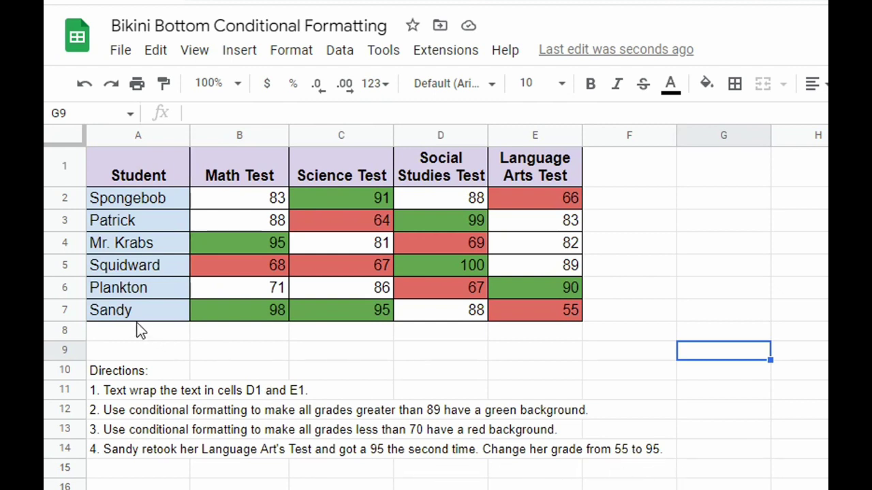
left_click(553, 312)
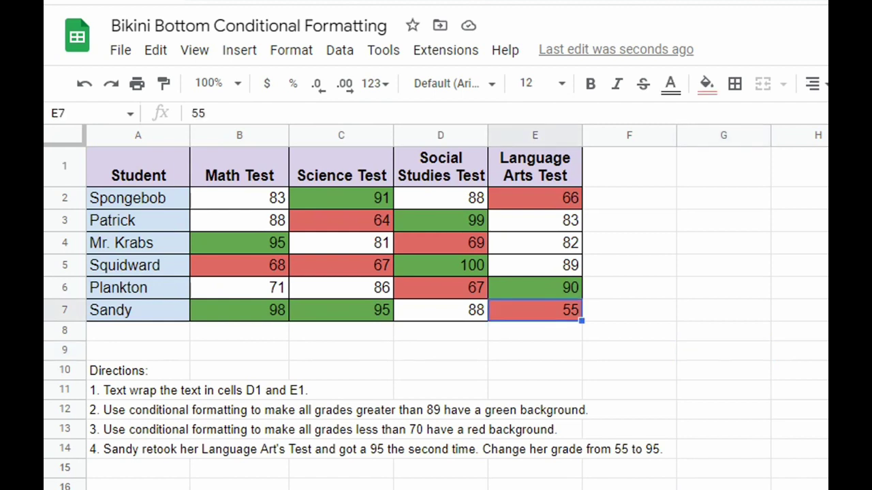
Step: Enter 95 as Sandy's Language Arts grade in E7 and confirm it turns green
type("95")
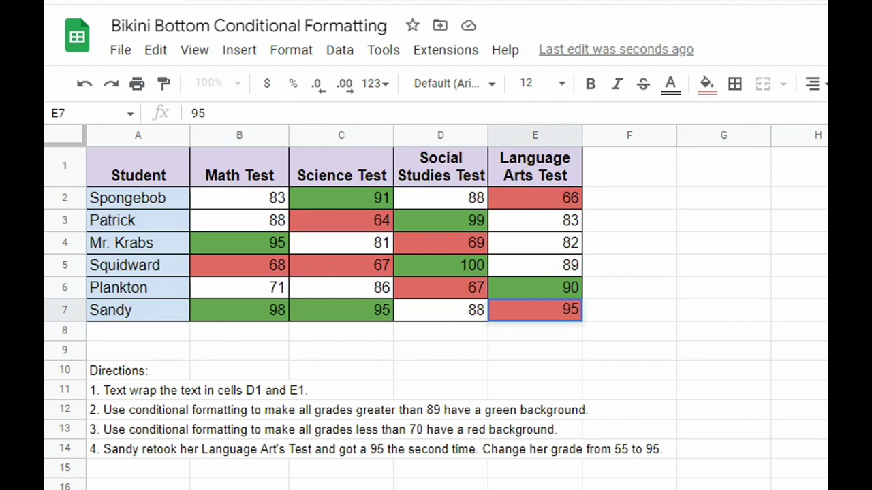
key("Return")
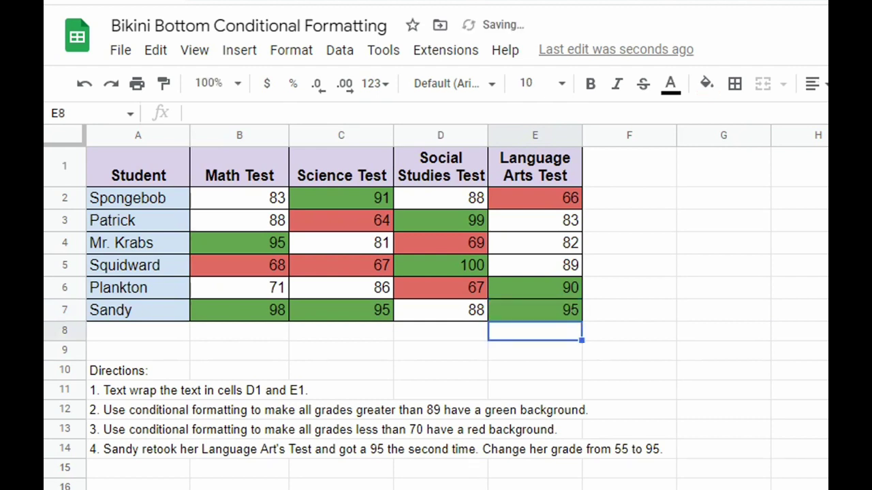
left_click(558, 312)
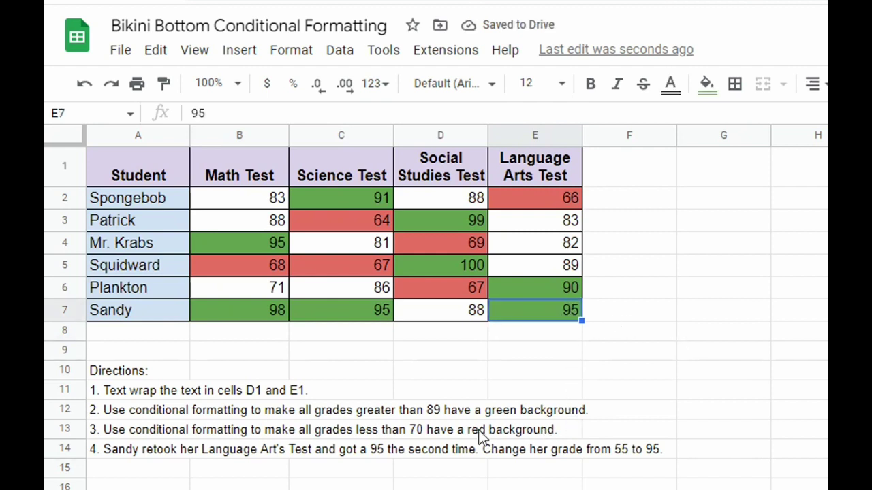
left_click(716, 313)
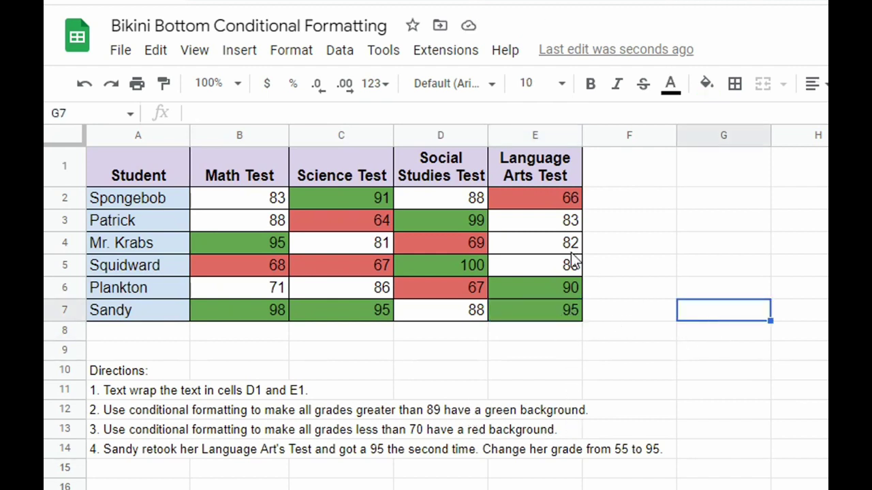